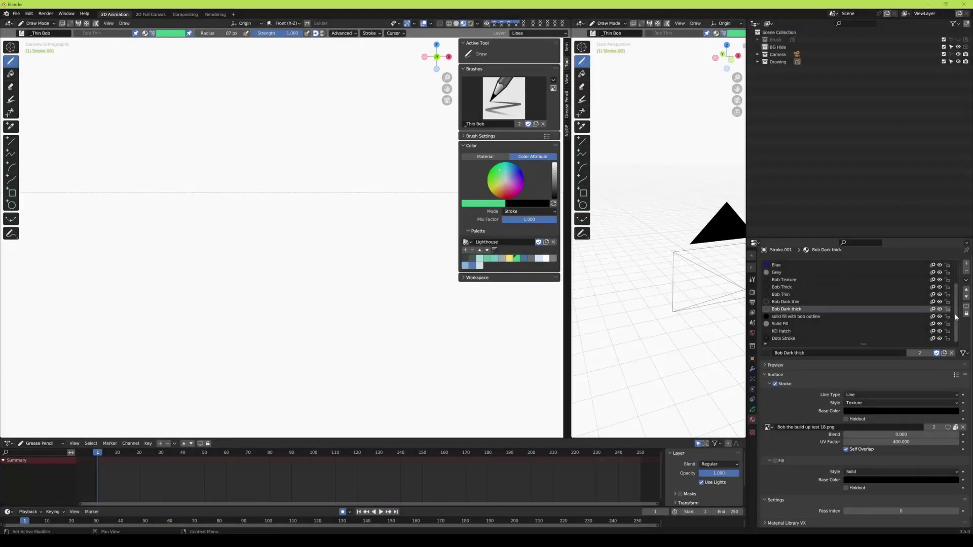
- Scroll Stroke.001's material slot list to the bottom to see its existing materials
scroll(957, 320, "down", 3)
scroll(956, 278, "down", 4)
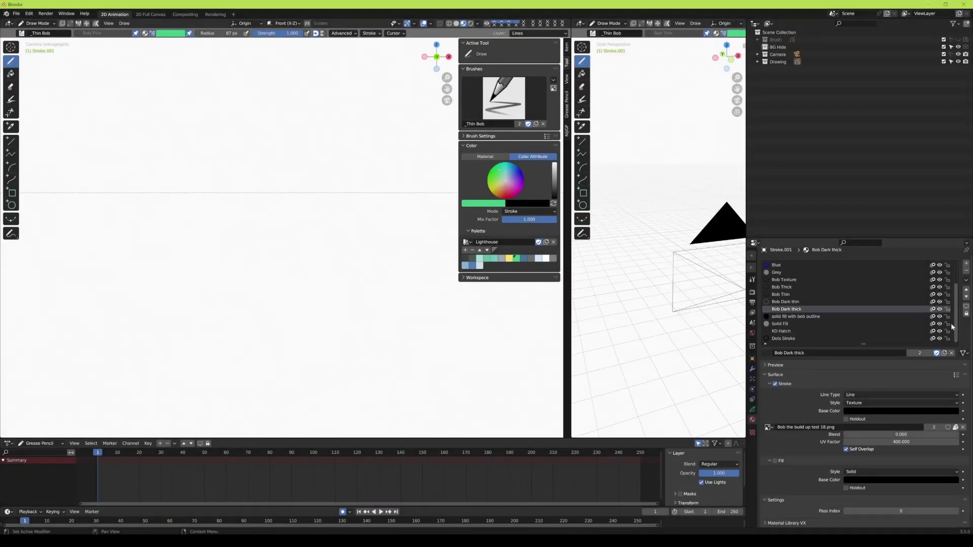
- Add a material slot holding a new material named 'New Brush Material'
left_click(968, 264)
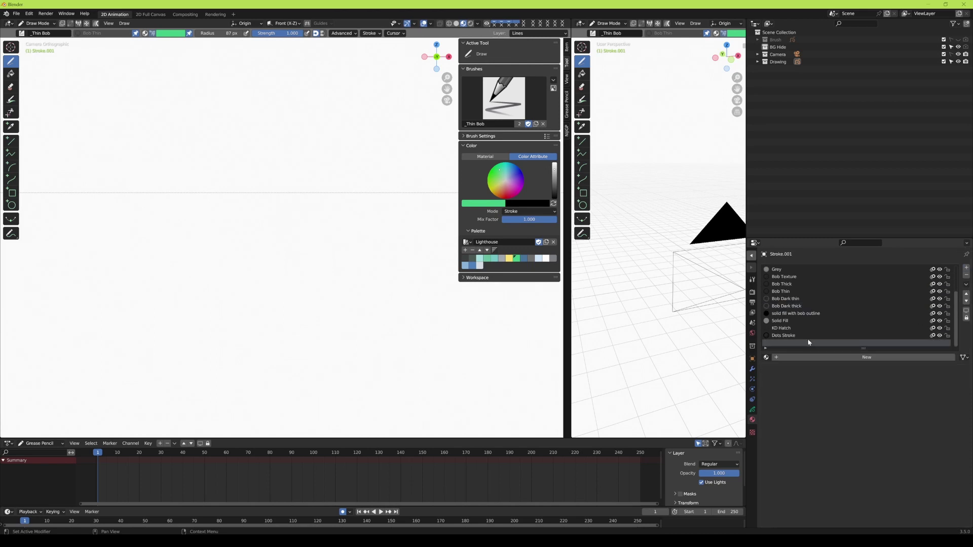
left_click(779, 357)
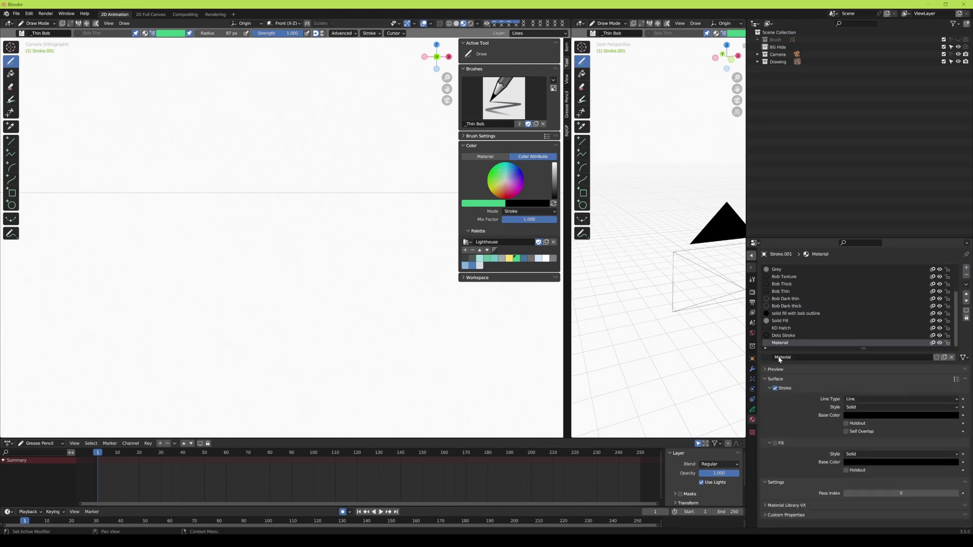
left_click(792, 358)
type("New Brush Materia")
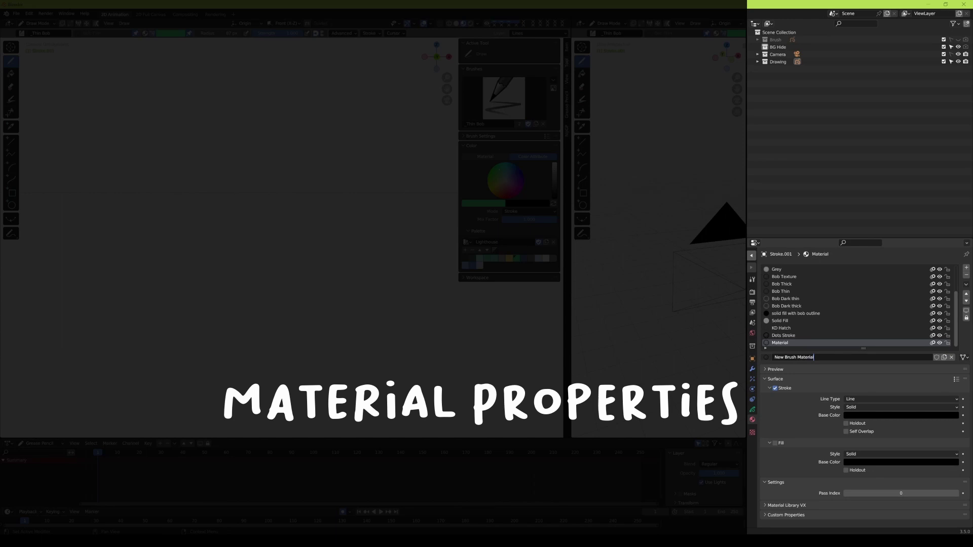
type("l")
key("Return")
- Set New Brush Material's stroke style to Texture and enable Self Overlap
left_click(768, 379)
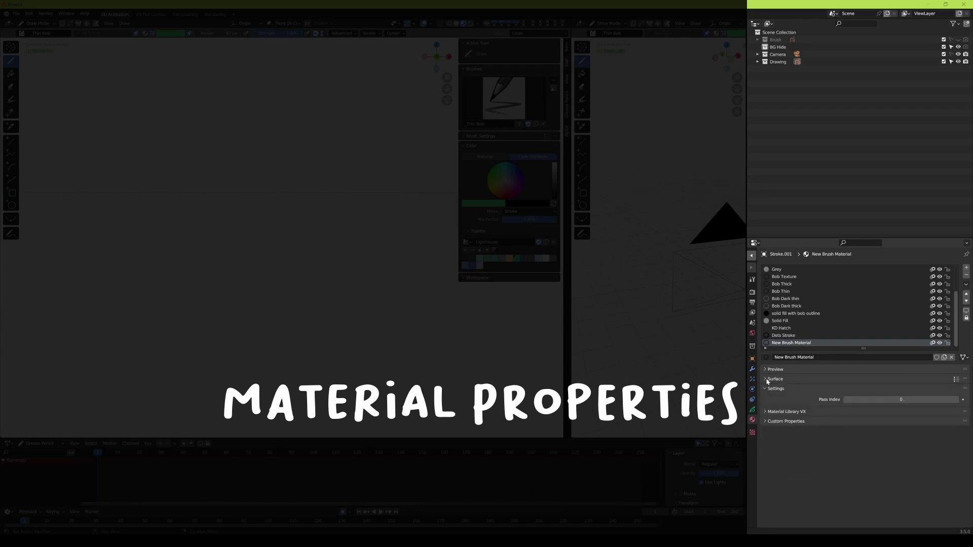
left_click(768, 379)
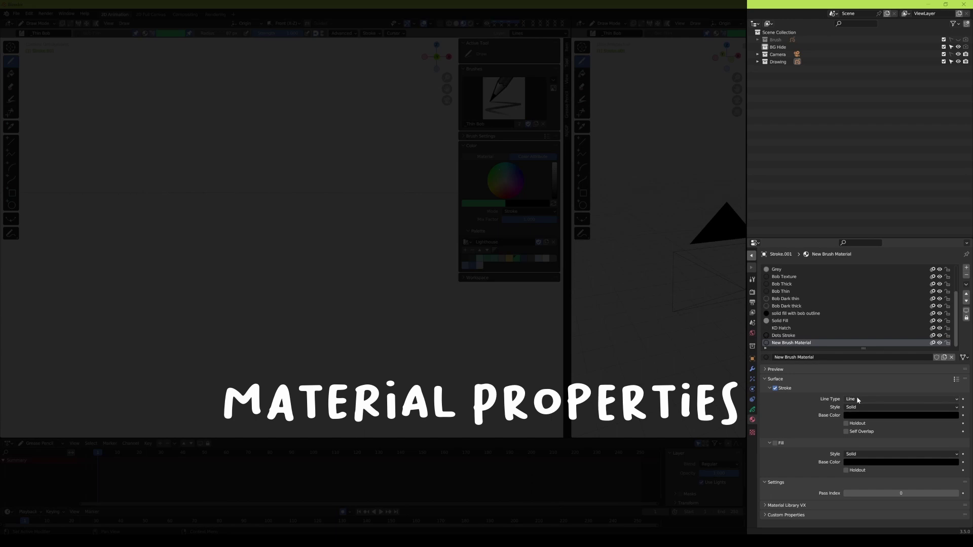
left_click(862, 408)
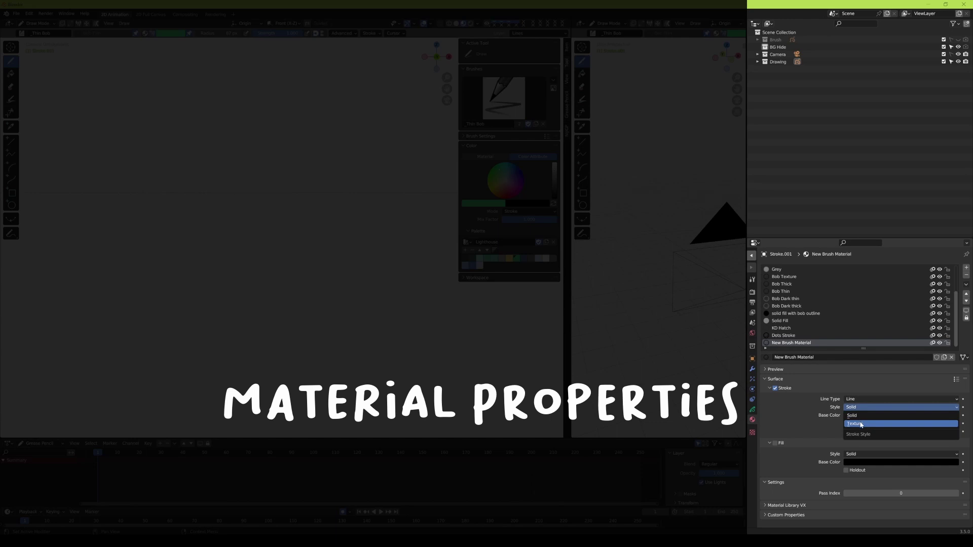
left_click(861, 425)
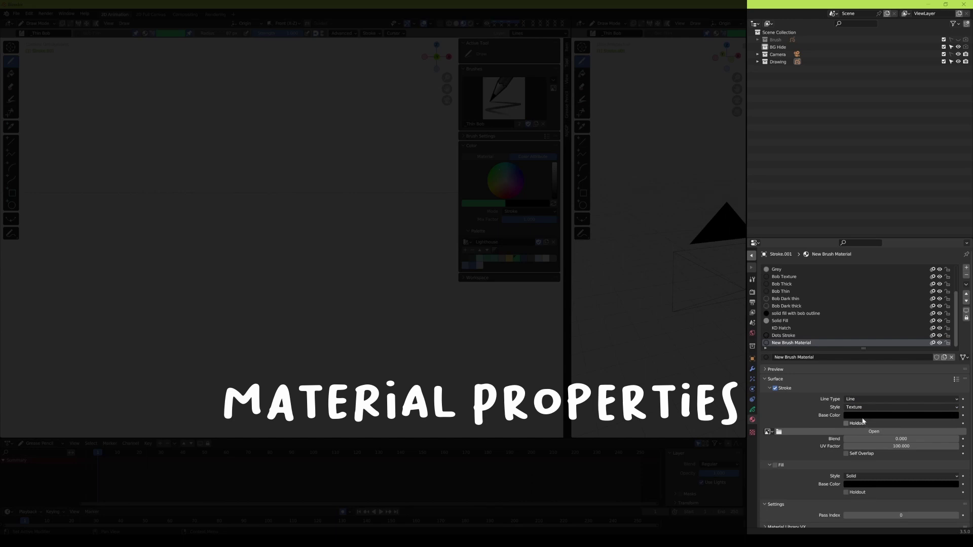
left_click(847, 455)
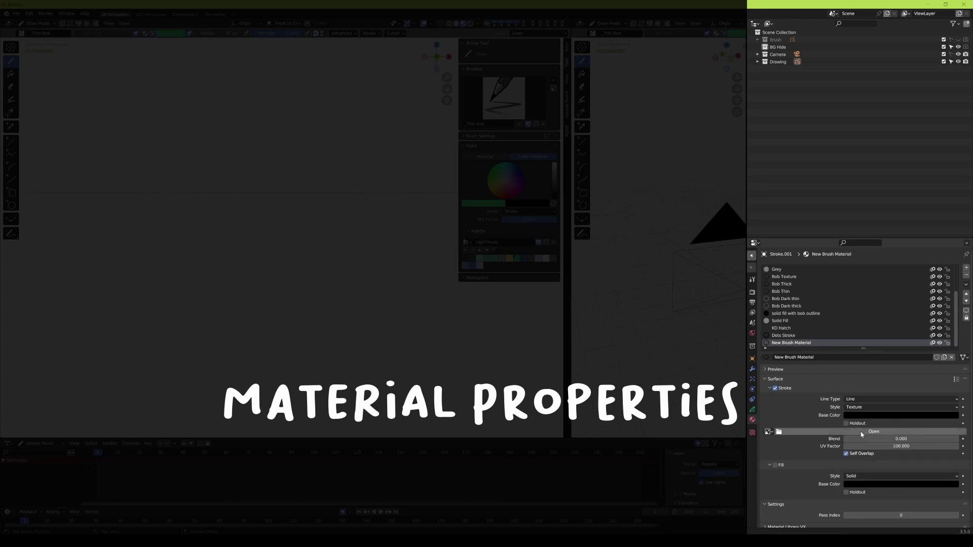
- Load Bob the build up test 15.png from Blender stuff as the stroke texture and switch to a new Pencil.001 brush
left_click(862, 432)
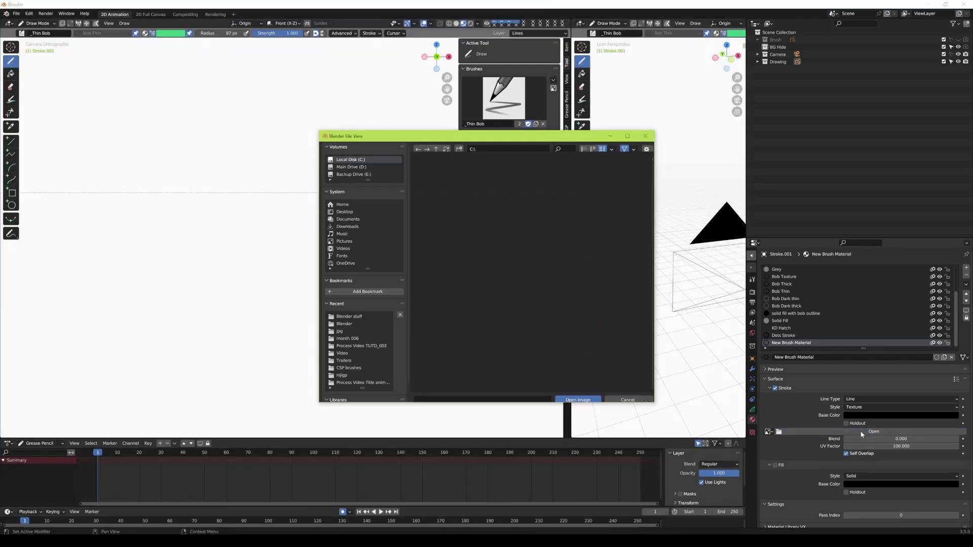
left_click(359, 317)
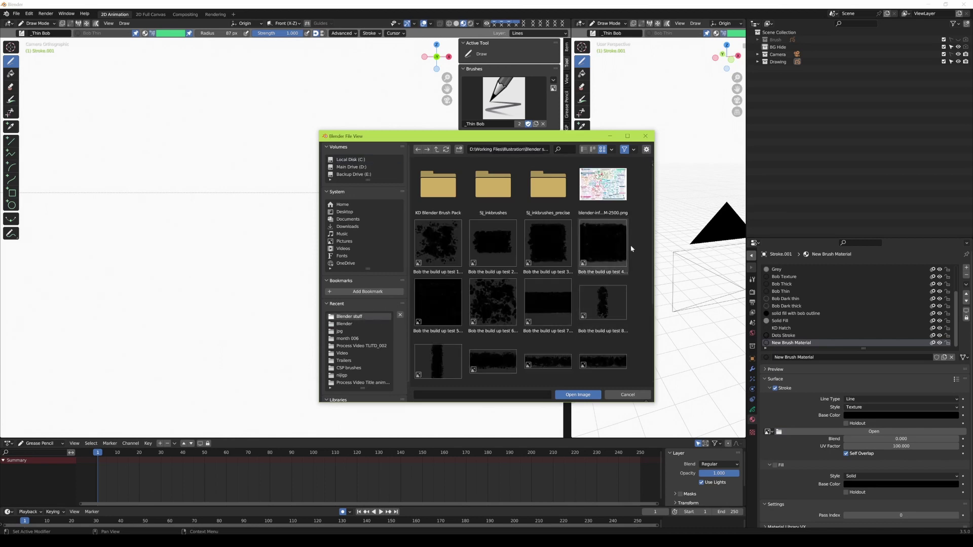
scroll(651, 257, "down", 3)
scroll(651, 256, "down", 2)
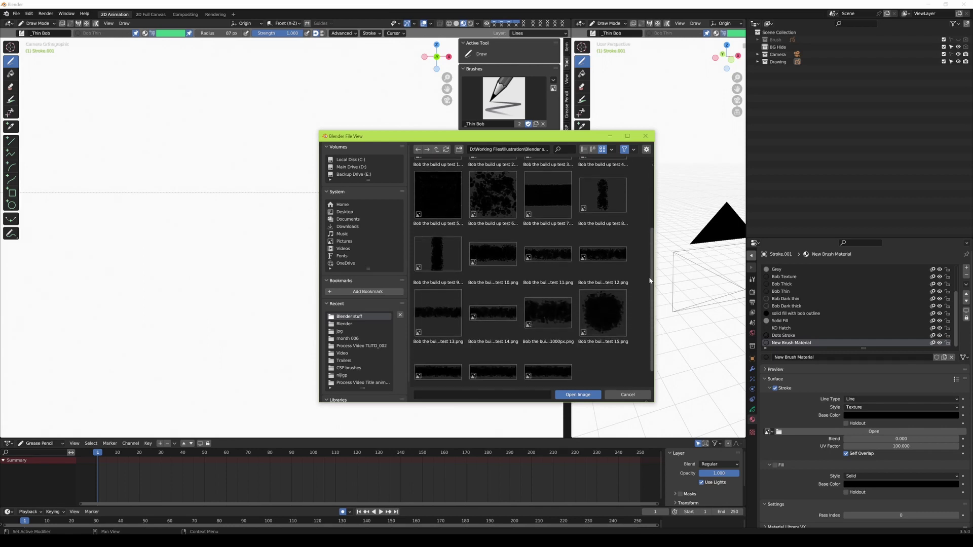
left_click(611, 304)
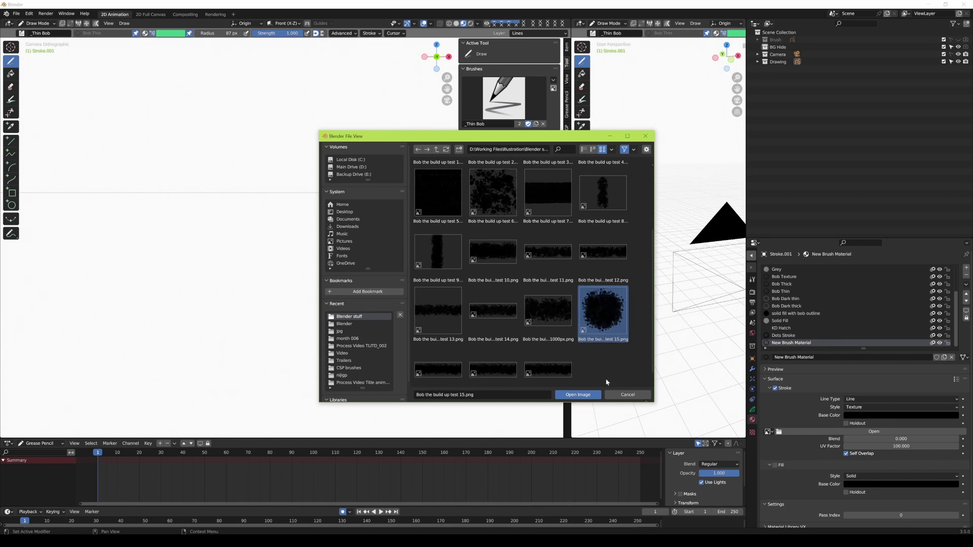
double_click(614, 306)
left_click(21, 33)
left_click(117, 126)
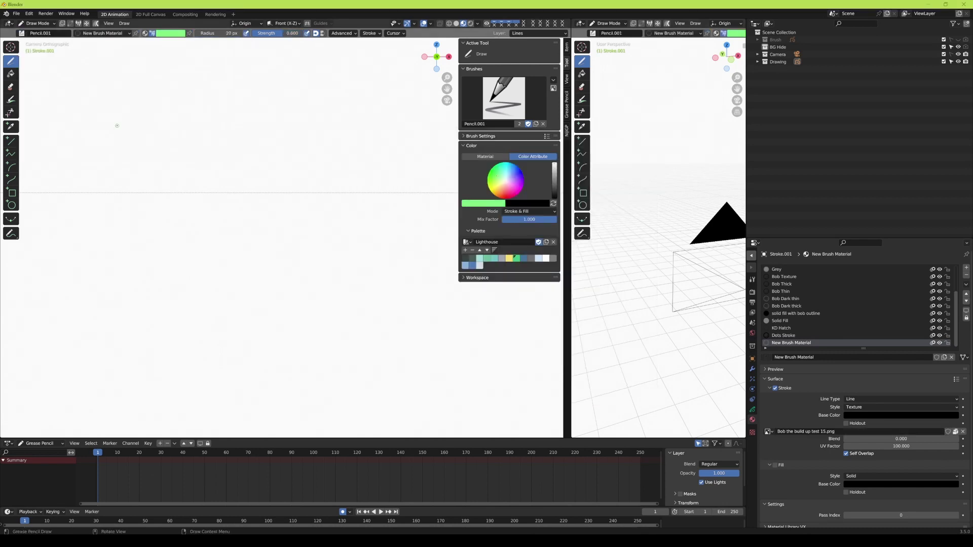
- Rename the brush to 'New Brush'
double_click(487, 124)
type("New Brush")
key("Return")
left_click(465, 136)
left_click(465, 136)
- Make the brush colour black and draw a zigzag test stroke
left_click(103, 33)
left_click(170, 33)
left_click(203, 127)
mouse_move(142, 118)
left_mouse_down()
mouse_move(223, 144)
mouse_move(241, 242)
left_mouse_up()
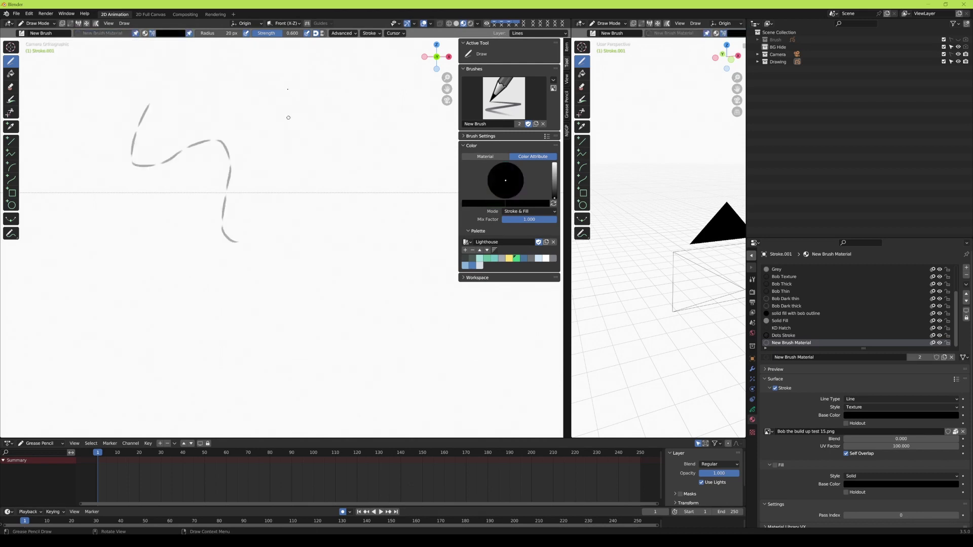
- Raise brush strength and radius, drawing looping and S-shaped test strokes
mouse_move(295, 33)
left_mouse_down()
mouse_move(310, 34)
mouse_move(294, 43)
left_mouse_up()
mouse_move(253, 121)
left_mouse_down()
mouse_move(176, 151)
mouse_move(287, 172)
mouse_move(294, 232)
left_mouse_up()
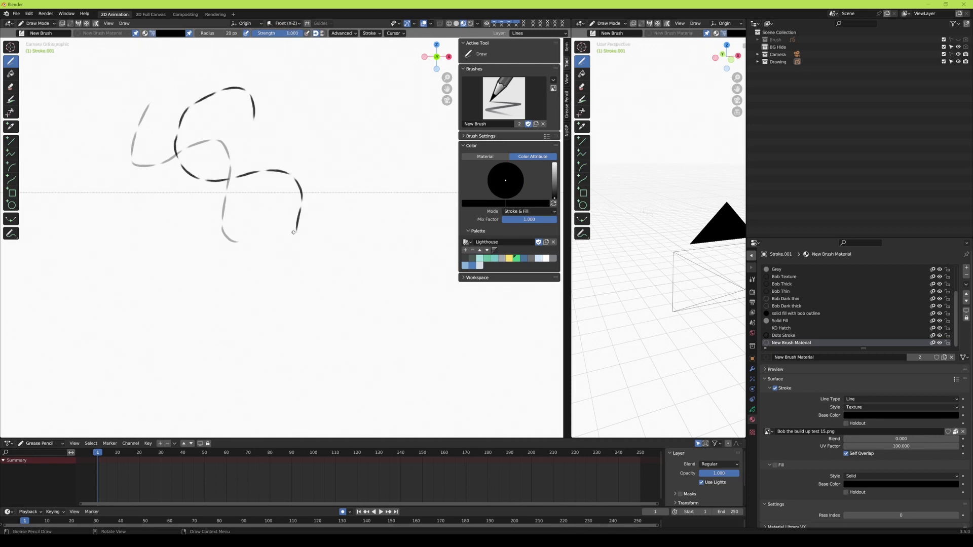
left_click_drag(223, 33, 210, 36)
mouse_move(253, 108)
left_mouse_down()
mouse_move(324, 279)
mouse_move(306, 363)
mouse_move(225, 312)
left_mouse_up()
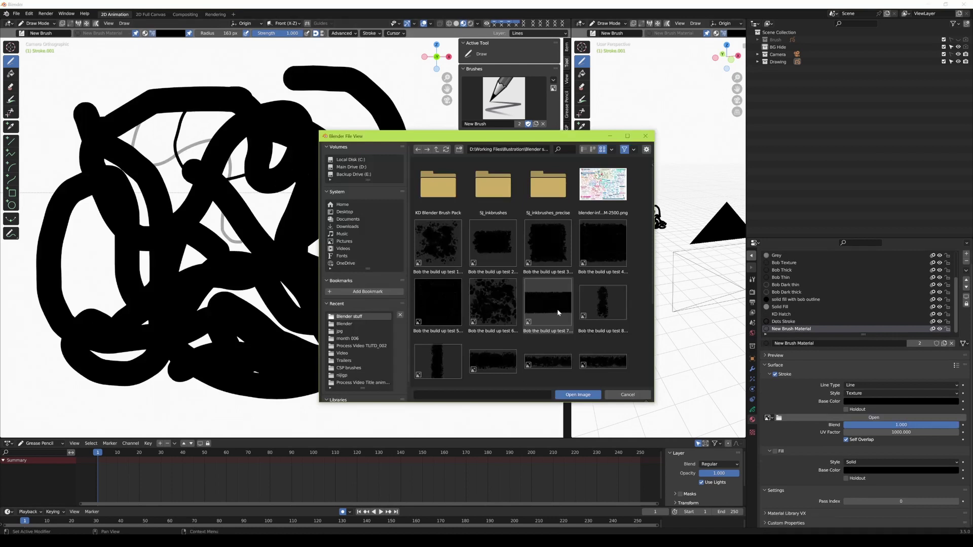
- Swap the stroke texture for Bob the build up test 14.png
scroll(646, 299, "down", 1)
scroll(644, 300, "down", 2)
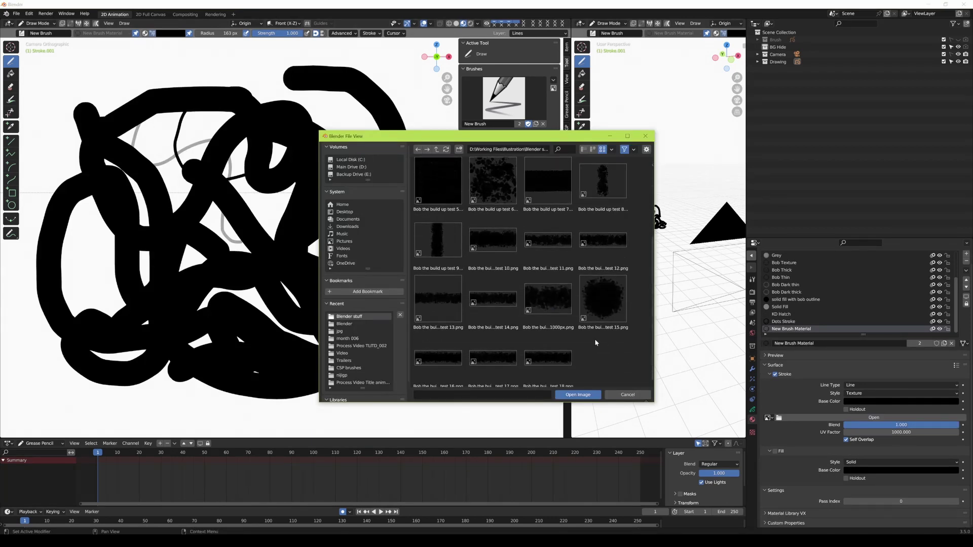
left_click(491, 298)
left_click(580, 394)
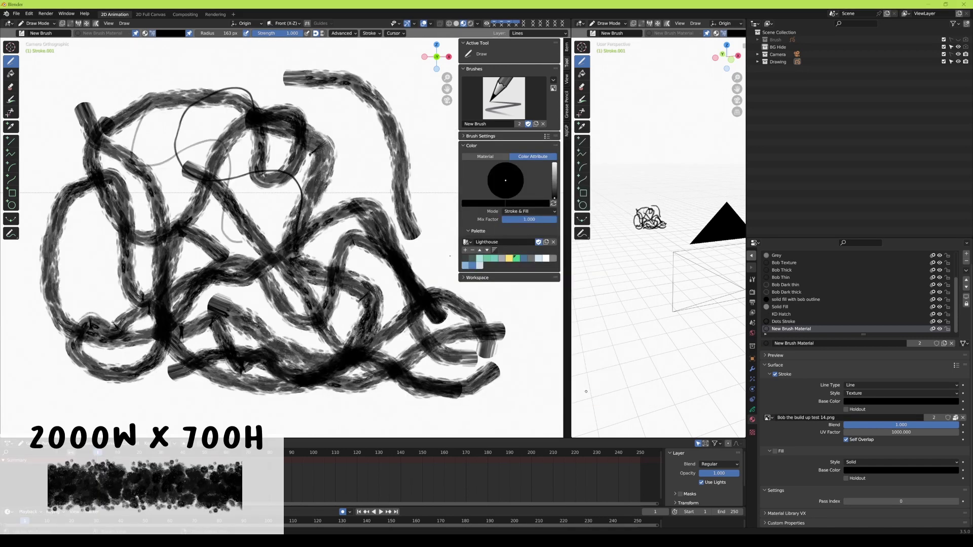
- Set the texture UV Factor to 400, draw a test stroke, and recentre the view
left_click(898, 432)
type("400")
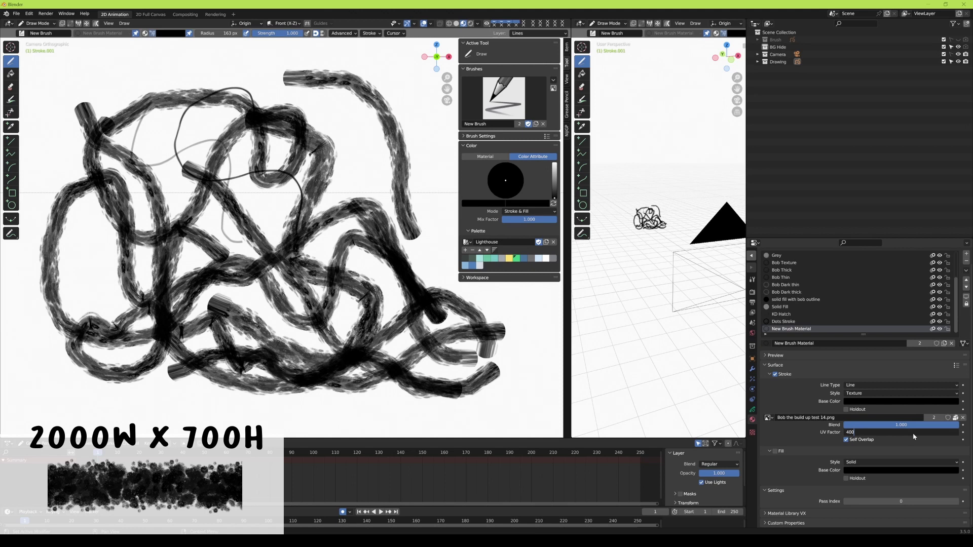
key("Return")
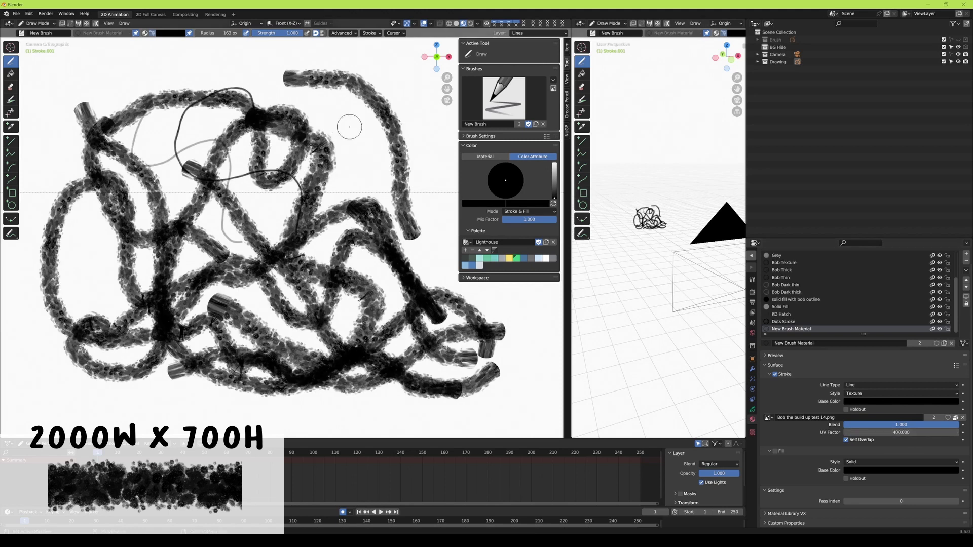
mouse_move(349, 126)
left_mouse_down()
mouse_move(358, 168)
mouse_move(431, 259)
mouse_move(440, 307)
left_mouse_up()
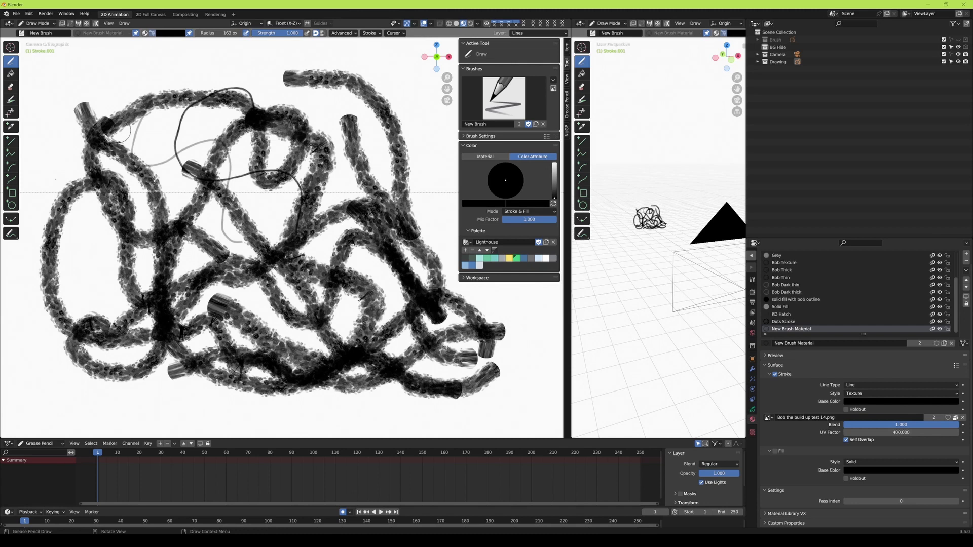
scroll(208, 257, "down", 2)
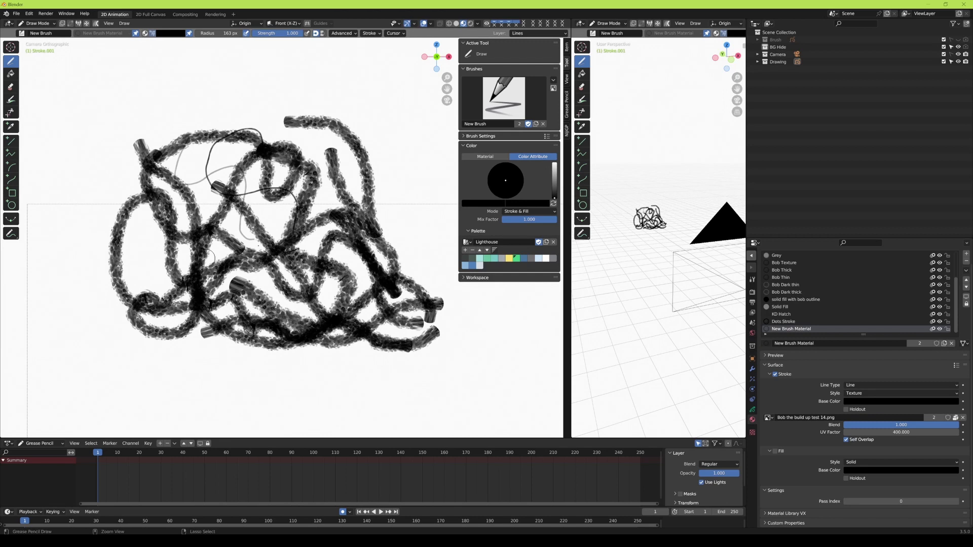
middle_click_drag(171, 156, 154, 148, "shift")
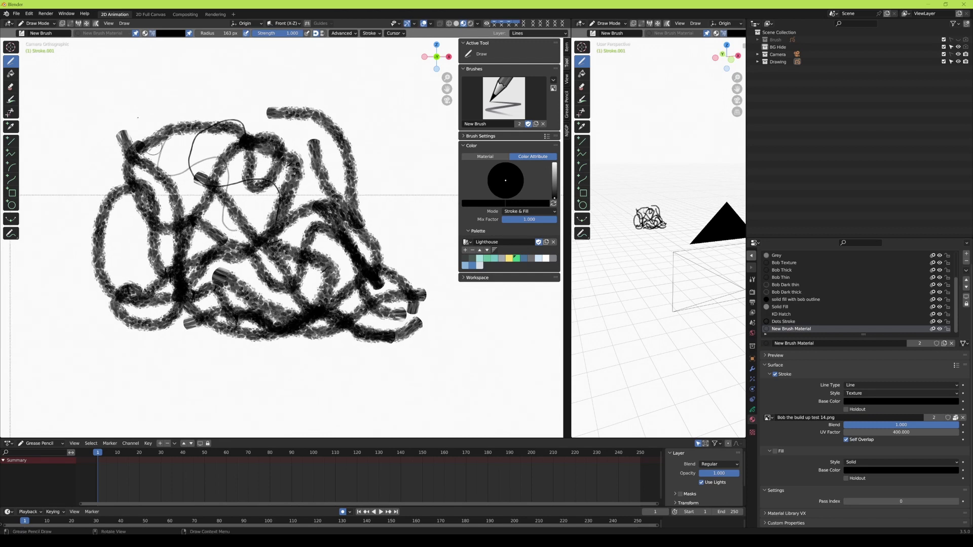
- In Edit Mode, box-select all the old strokes and delete them
left_click(38, 25)
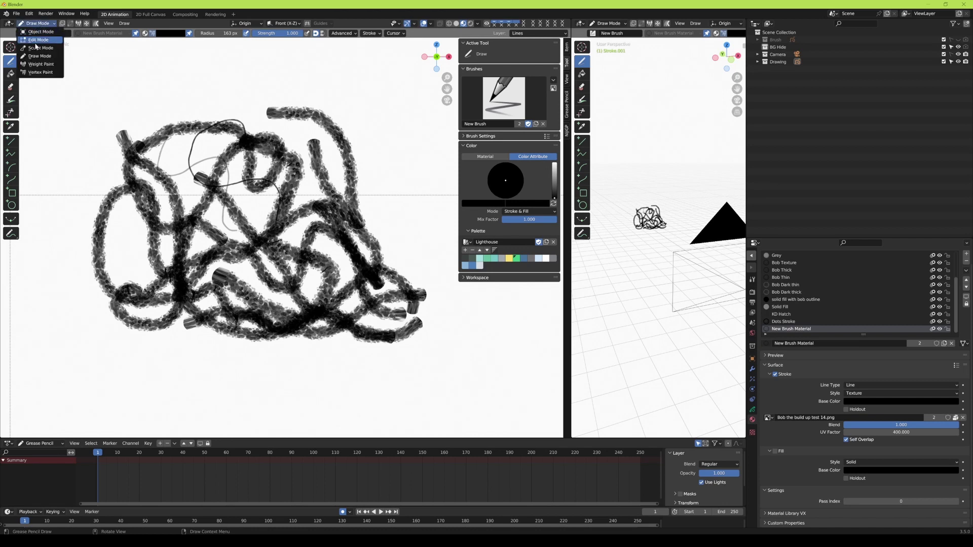
left_click(38, 41)
left_click_drag(68, 70, 459, 377)
right_click(459, 378)
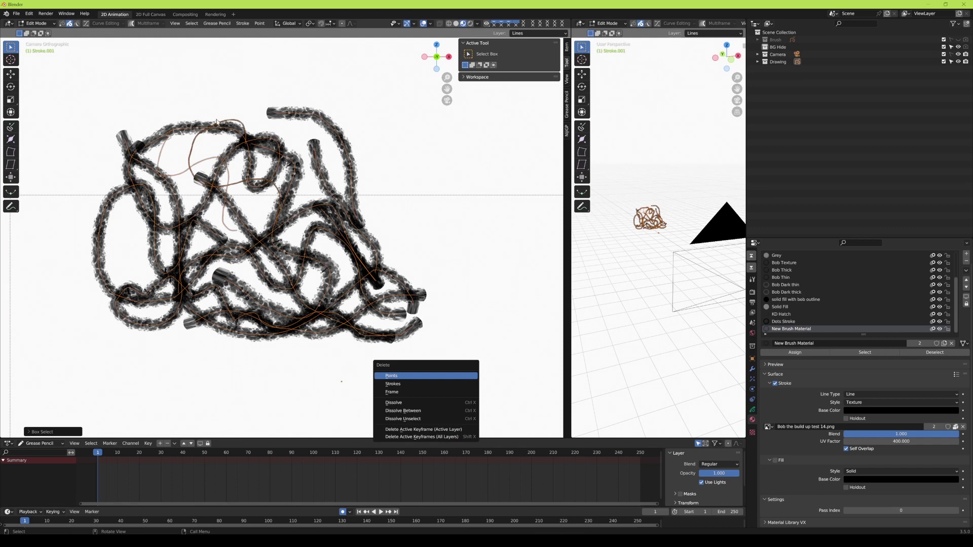
key("x")
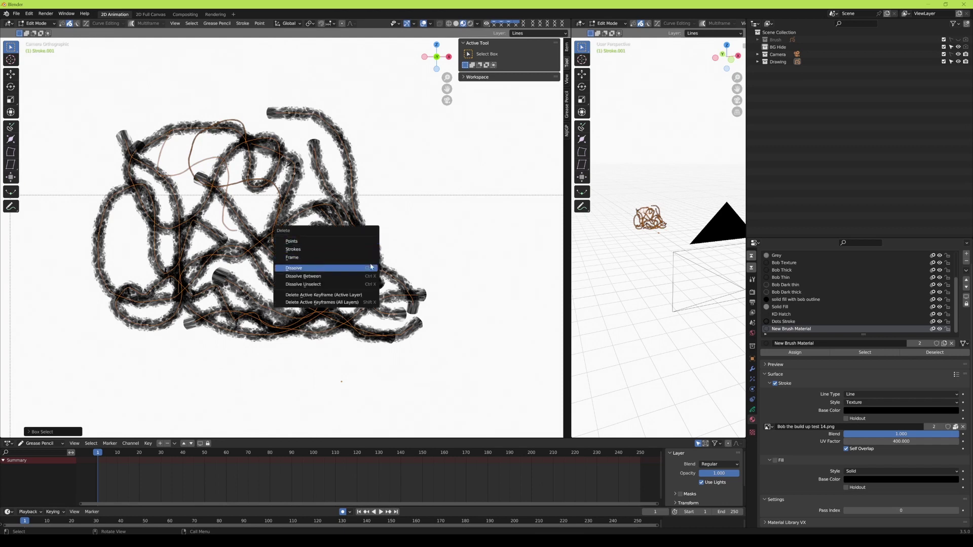
left_click(290, 249)
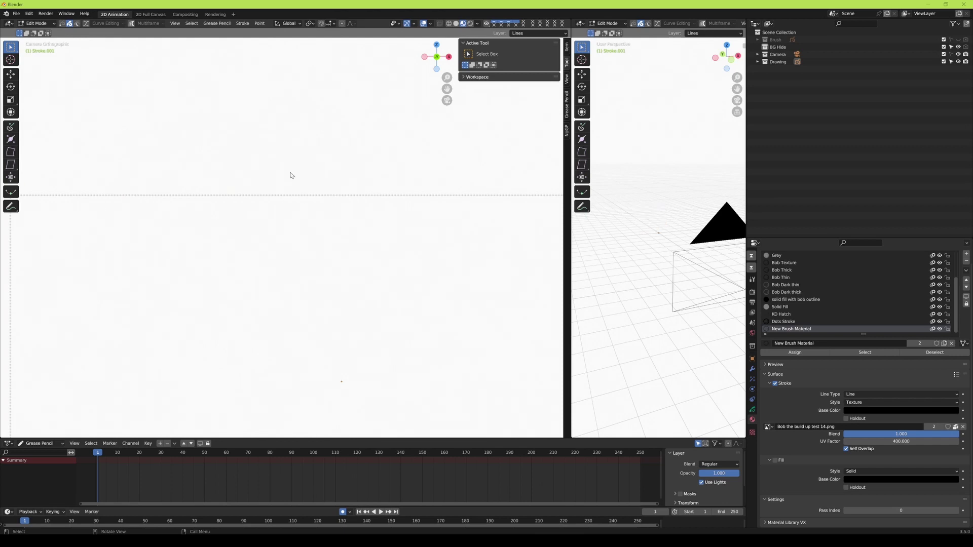
- Return to Draw Mode and draw one new looping test stroke
left_click(37, 24)
left_click(39, 56)
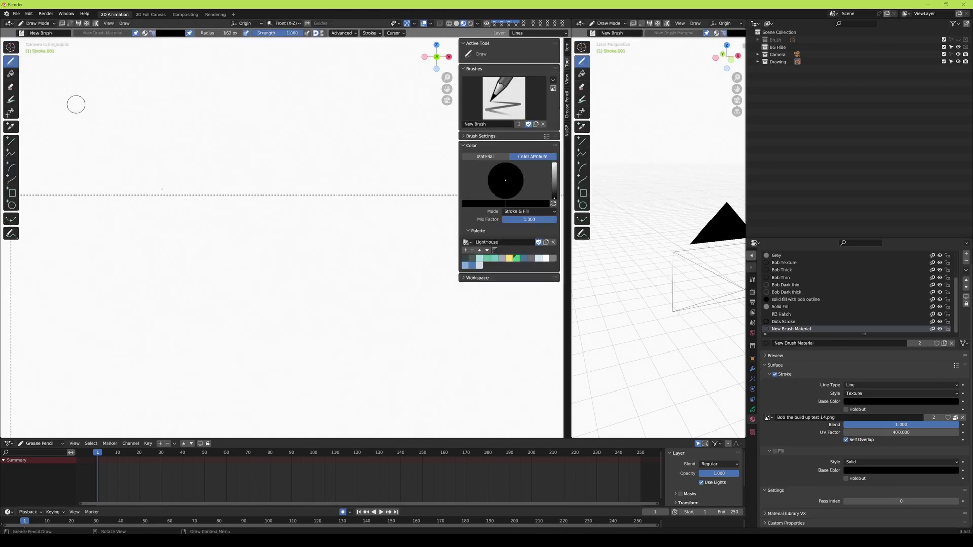
mouse_move(246, 293)
left_mouse_down()
mouse_move(222, 293)
mouse_move(150, 151)
mouse_move(188, 138)
mouse_move(221, 198)
mouse_move(285, 220)
mouse_move(305, 167)
mouse_move(377, 235)
mouse_move(376, 313)
mouse_move(364, 321)
mouse_move(241, 271)
mouse_move(204, 317)
mouse_move(106, 304)
left_mouse_up()
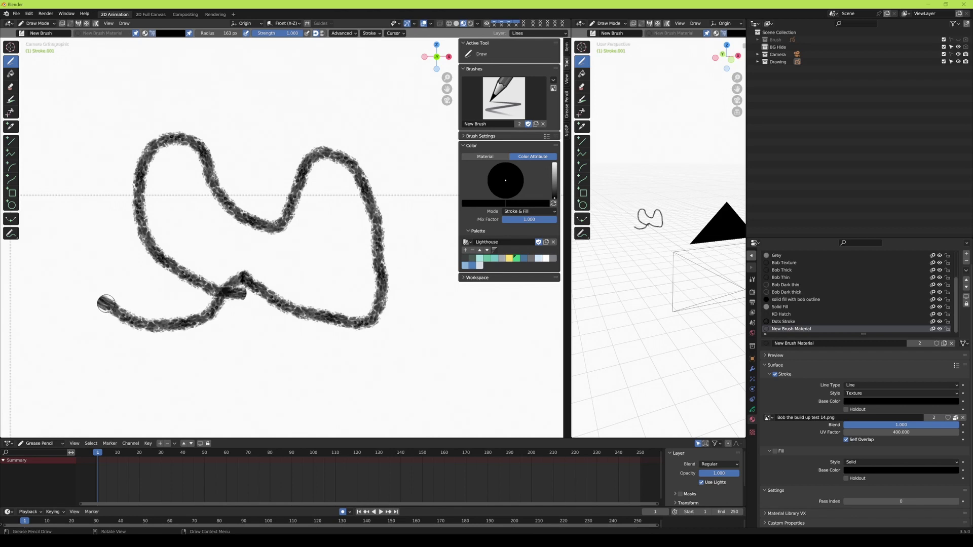
scroll(234, 252, "up", 1)
- Try UV Factor values of 100, 50 and 20 on the stroke texture
scroll(234, 252, "up", 2)
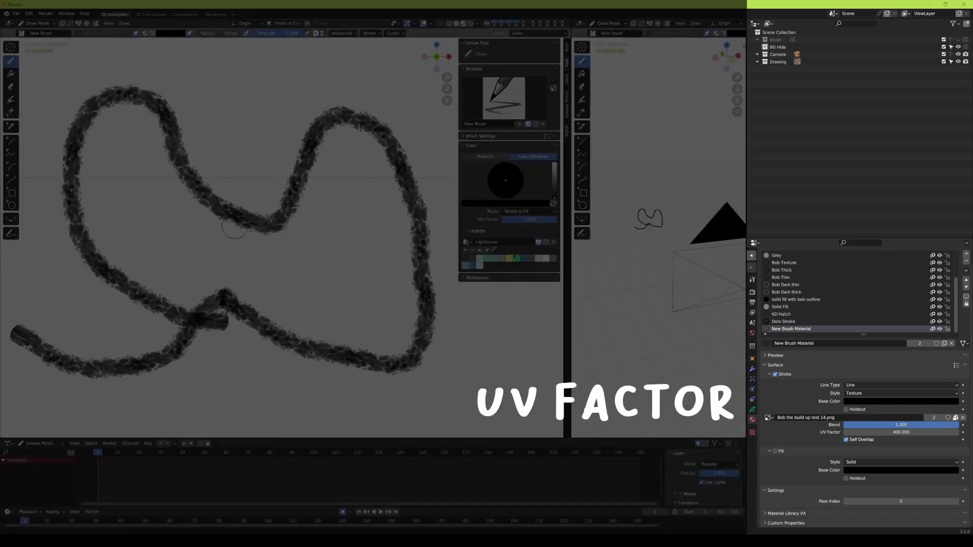
left_click(901, 432)
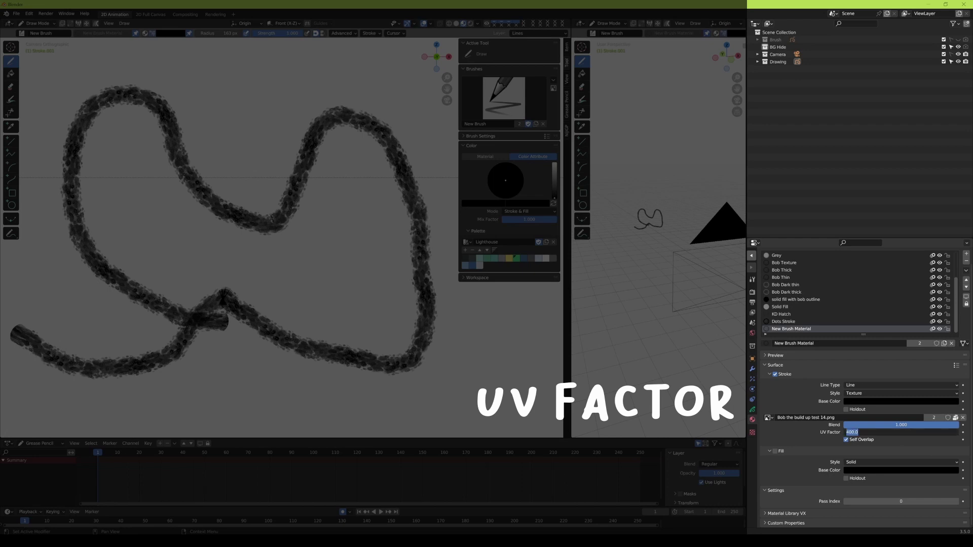
type("100")
key("Return")
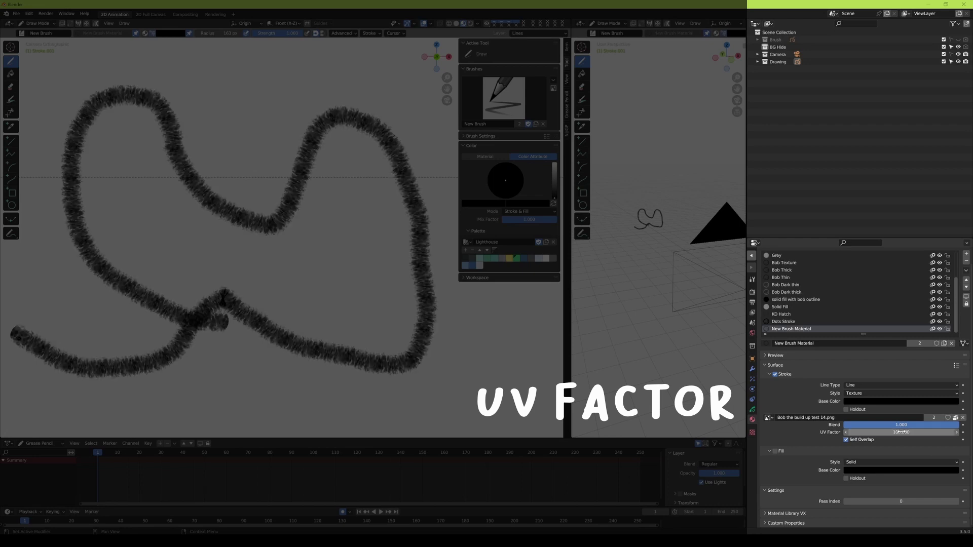
left_click(901, 433)
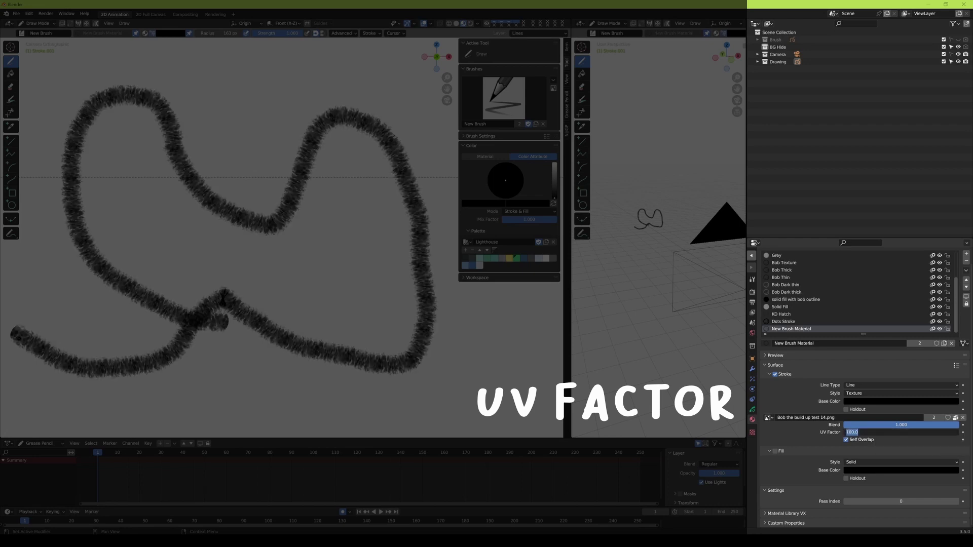
type("50")
key("Return")
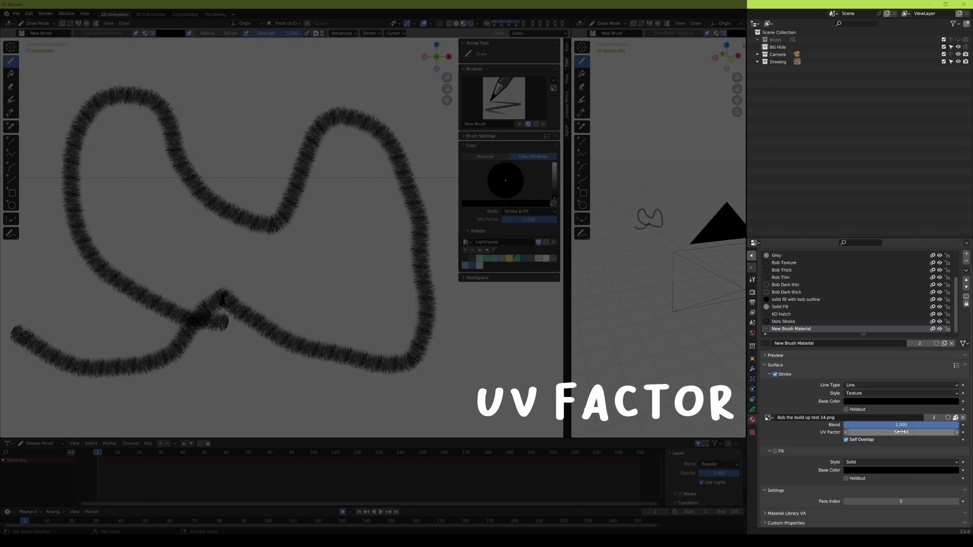
left_click(901, 432)
type("200")
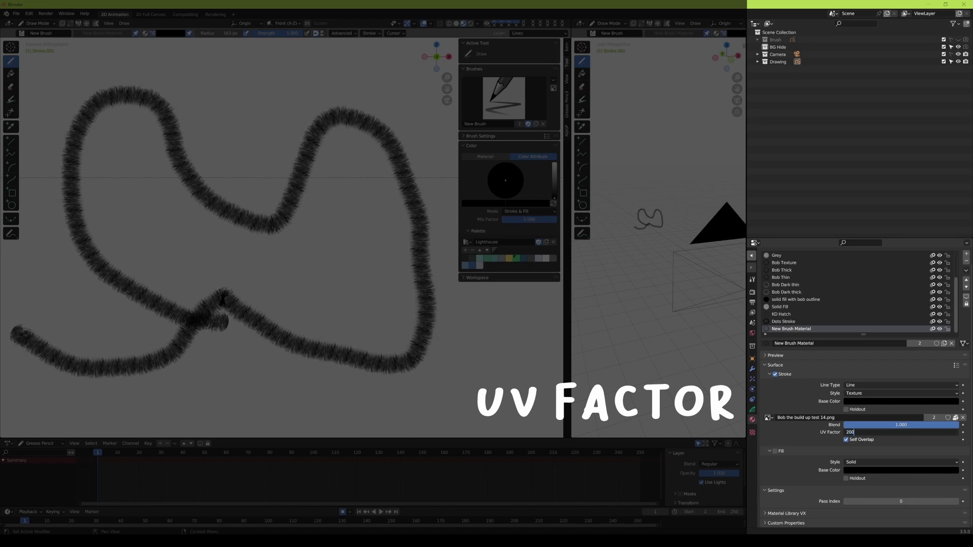
key("Return")
- Settle on a UV Factor of 300 and draw another test stroke
left_click(902, 432)
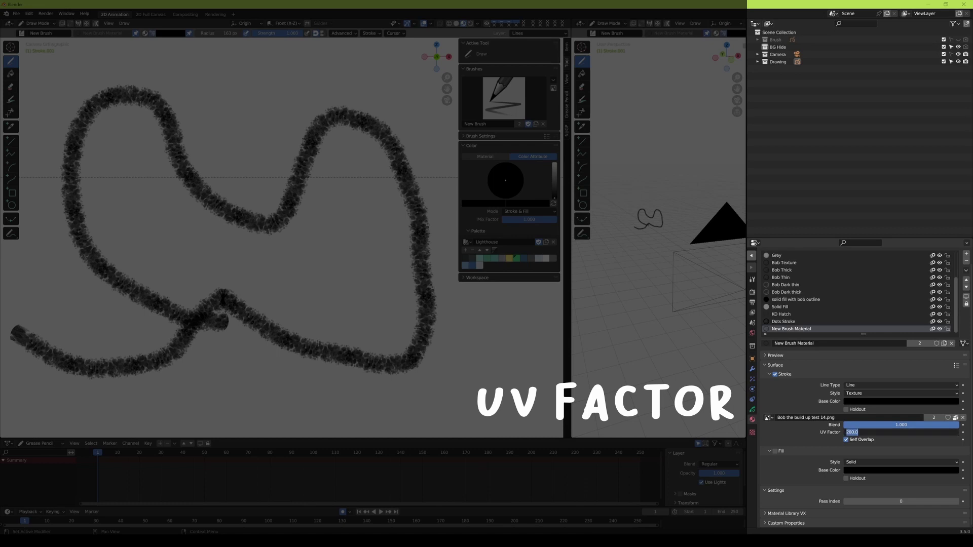
type("300")
key("Return")
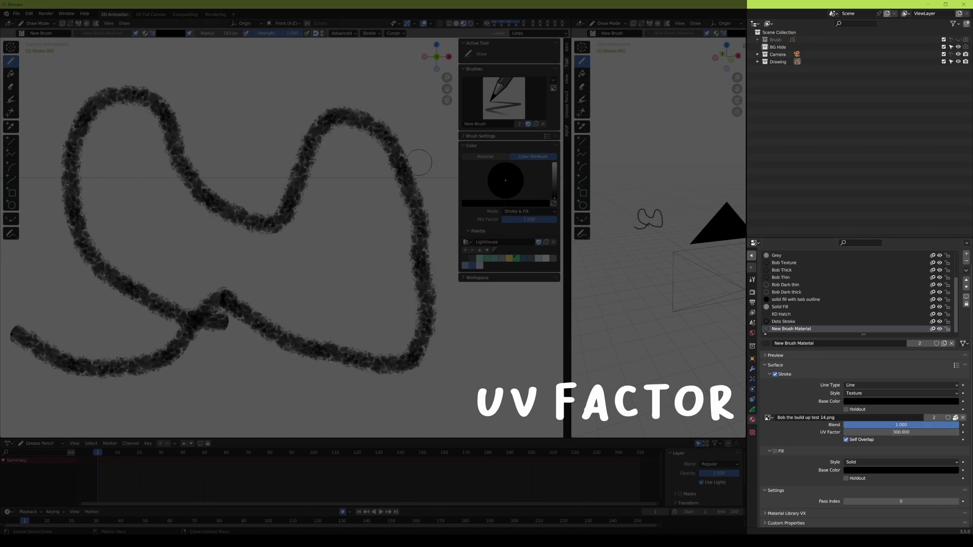
mouse_move(350, 184)
left_mouse_down()
mouse_move(321, 156)
mouse_move(231, 143)
mouse_move(157, 154)
mouse_move(119, 213)
mouse_move(189, 288)
mouse_move(289, 288)
mouse_move(350, 240)
left_mouse_up()
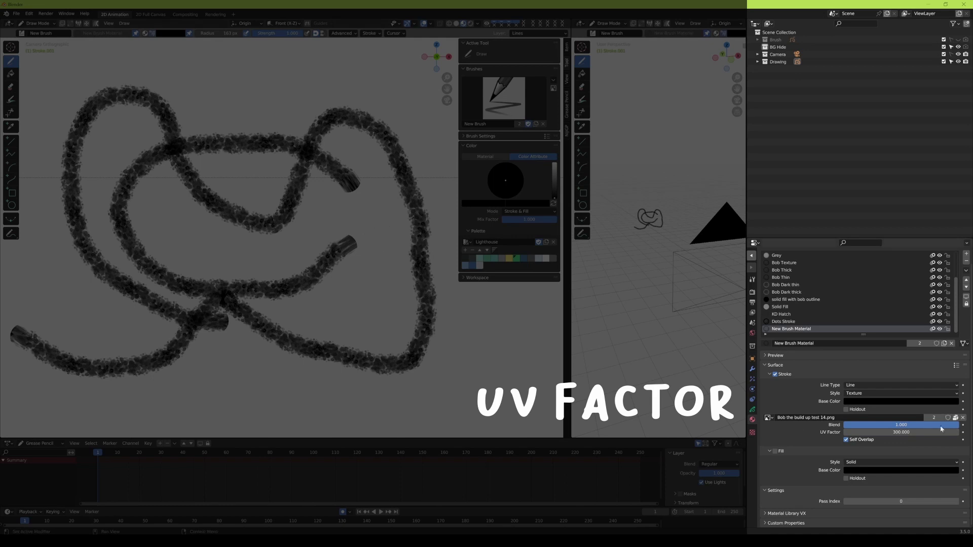
- Unlink the stroke's image and open the Blender stuff folder to list the Bob test images
left_click(956, 419)
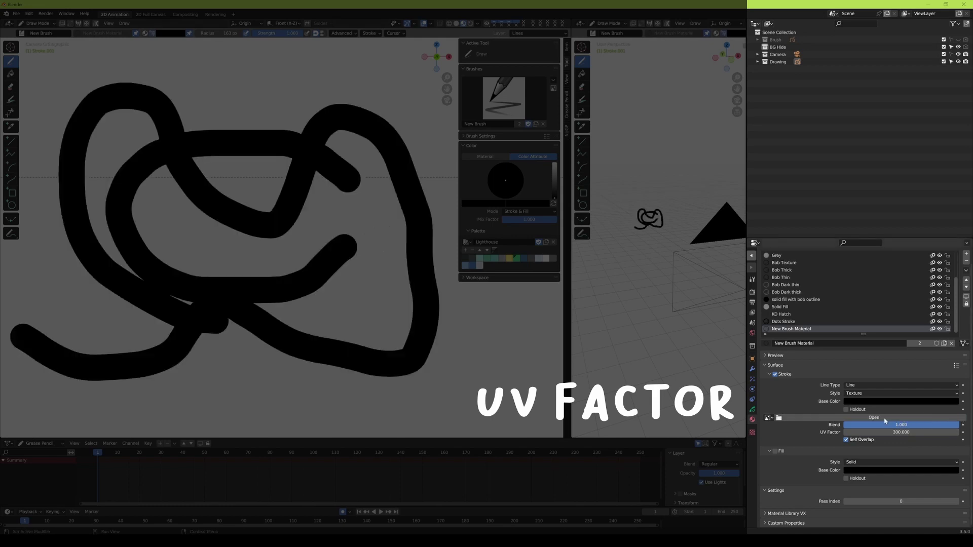
left_click(881, 418)
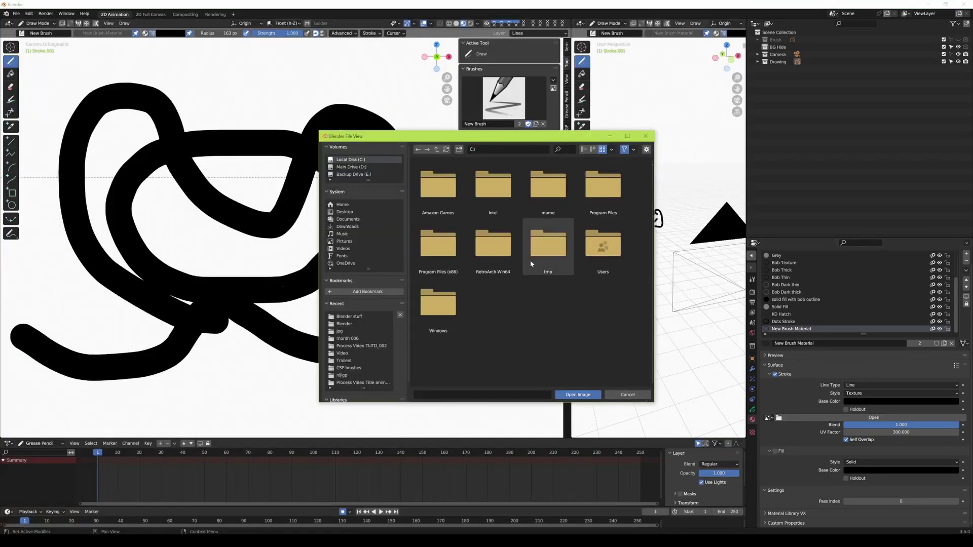
left_click(353, 316)
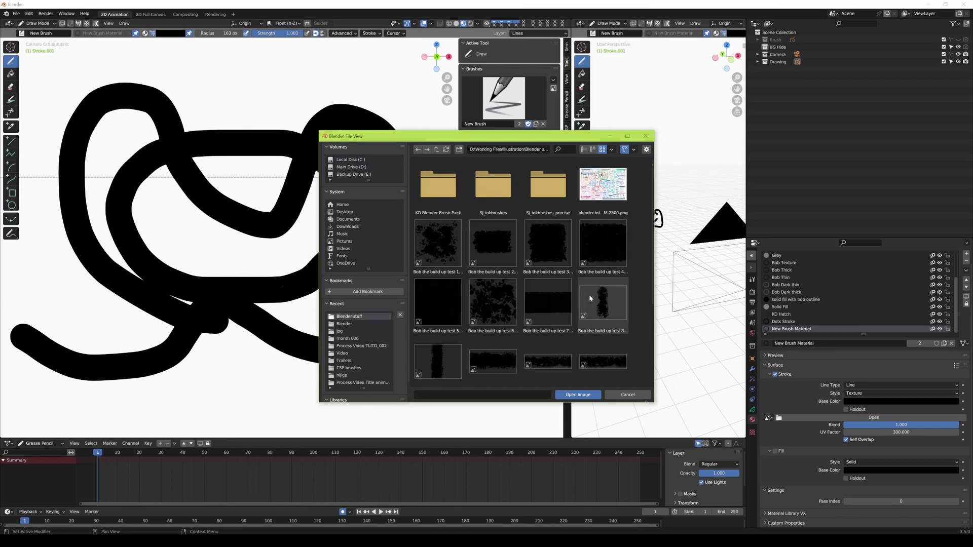
scroll(603, 313, "down", 3)
scroll(603, 312, "down", 2)
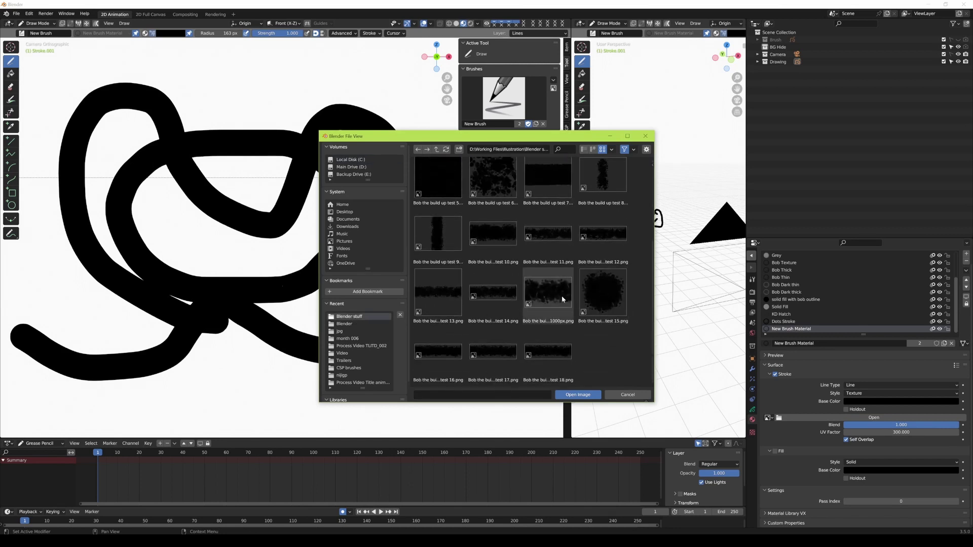